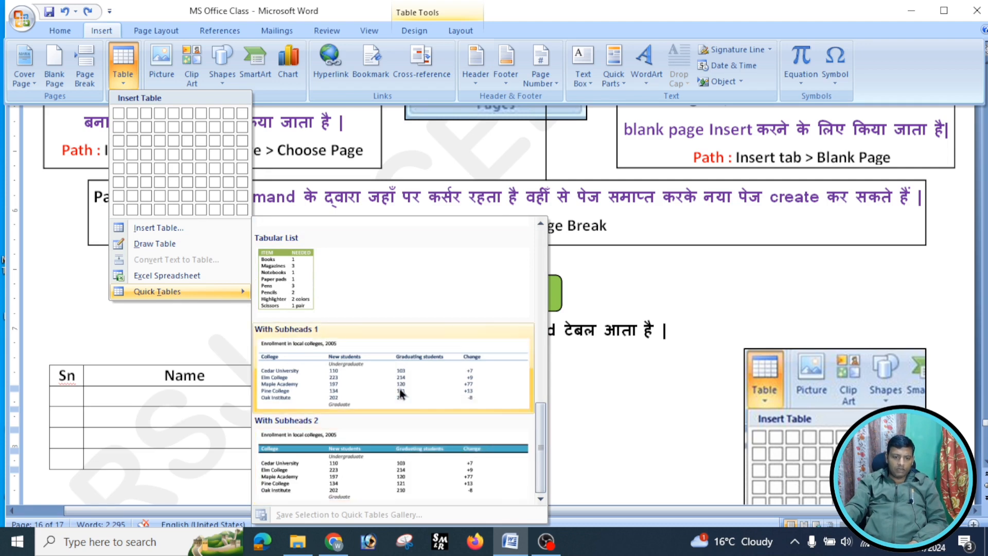
Step: Insert the Tabular List quick table in the first empty cell under F Name, and undo the insertion
left_click(291, 289)
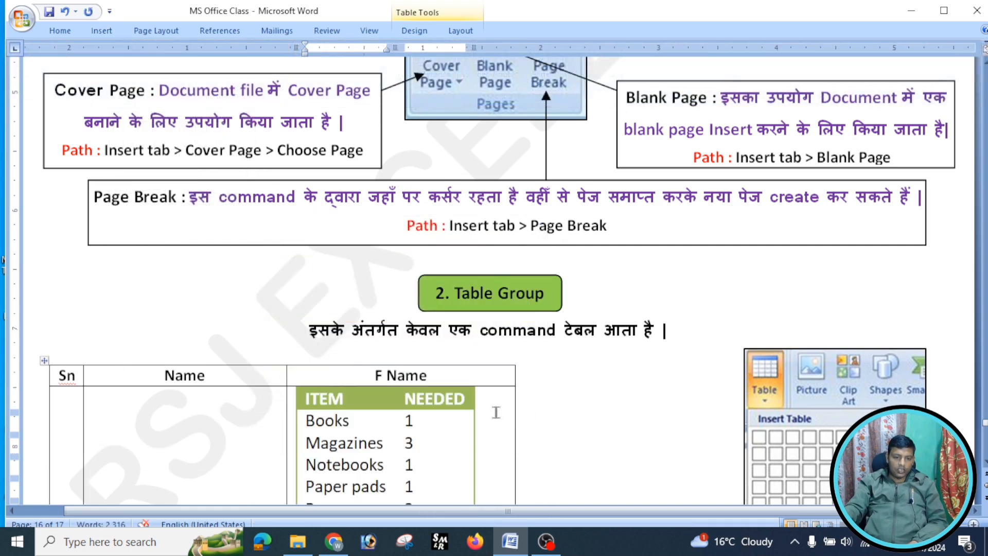
scroll(498, 410, "down", 2)
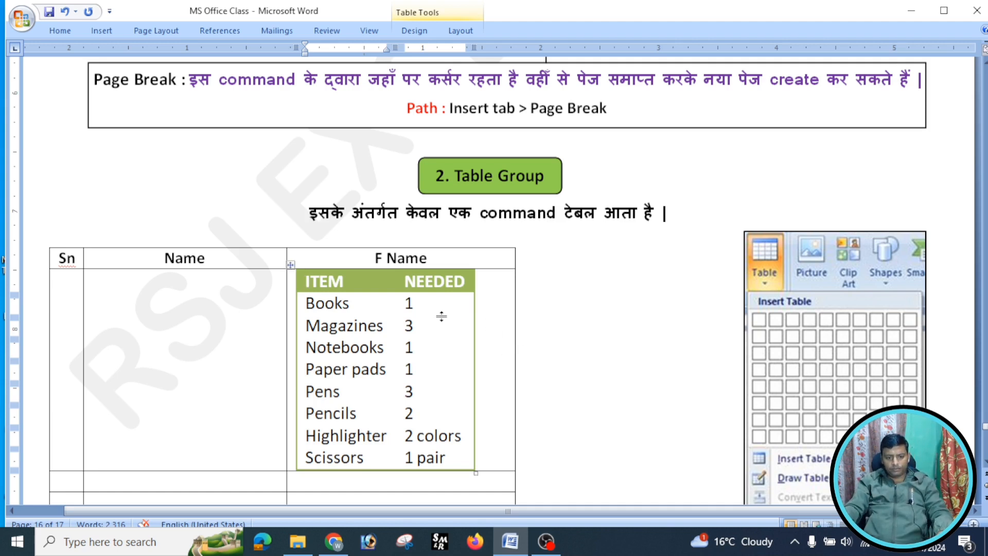
key("ctrl+z")
left_click(108, 27)
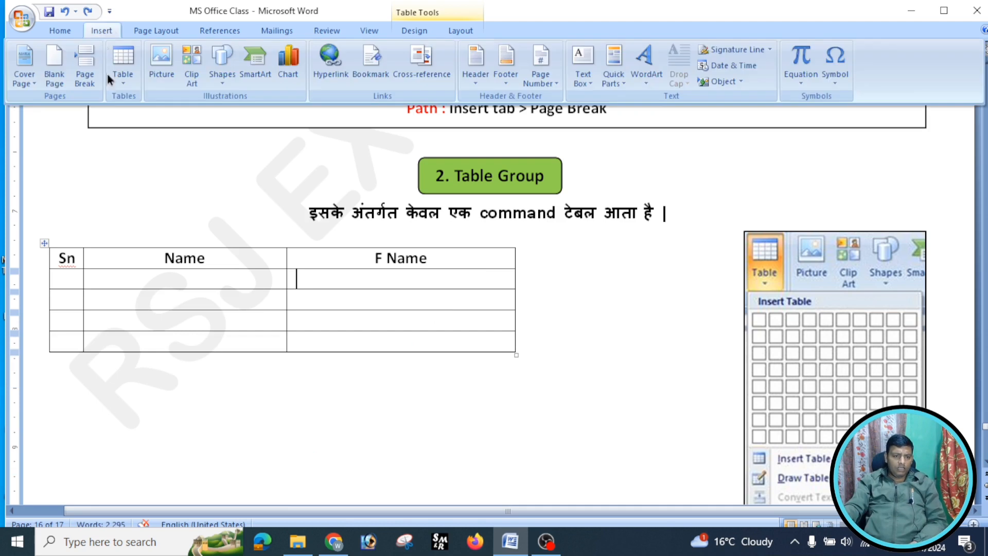
left_click(122, 85)
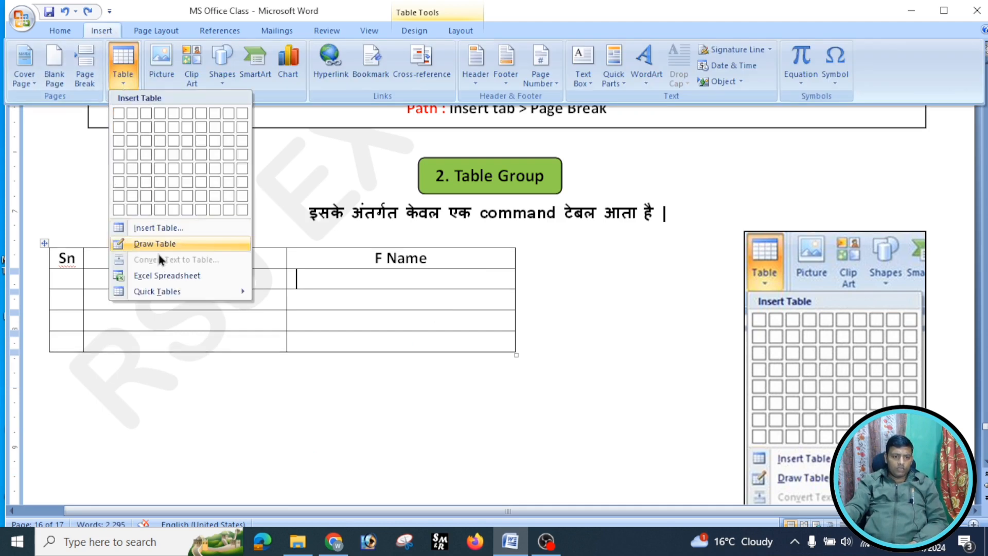
mouse_move(186, 294)
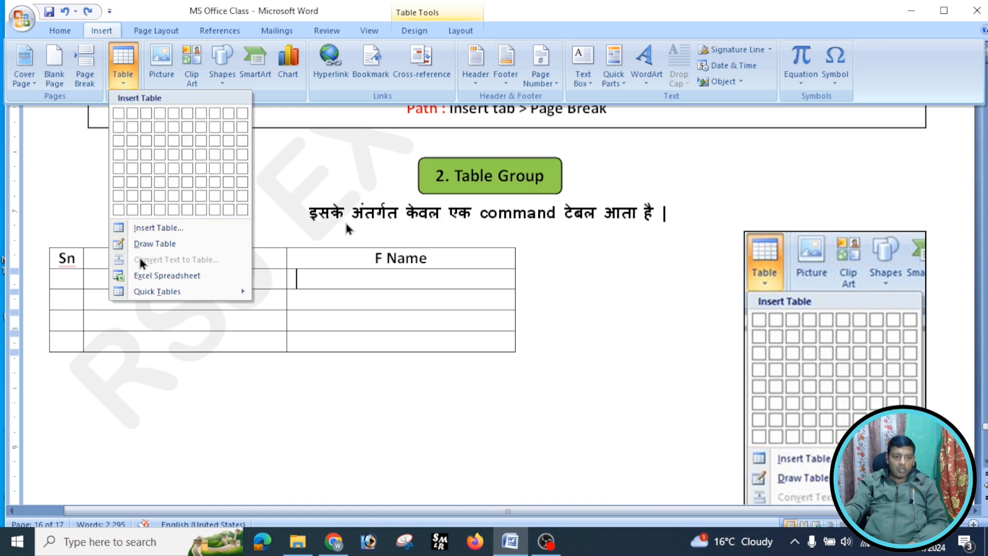
left_click(614, 252)
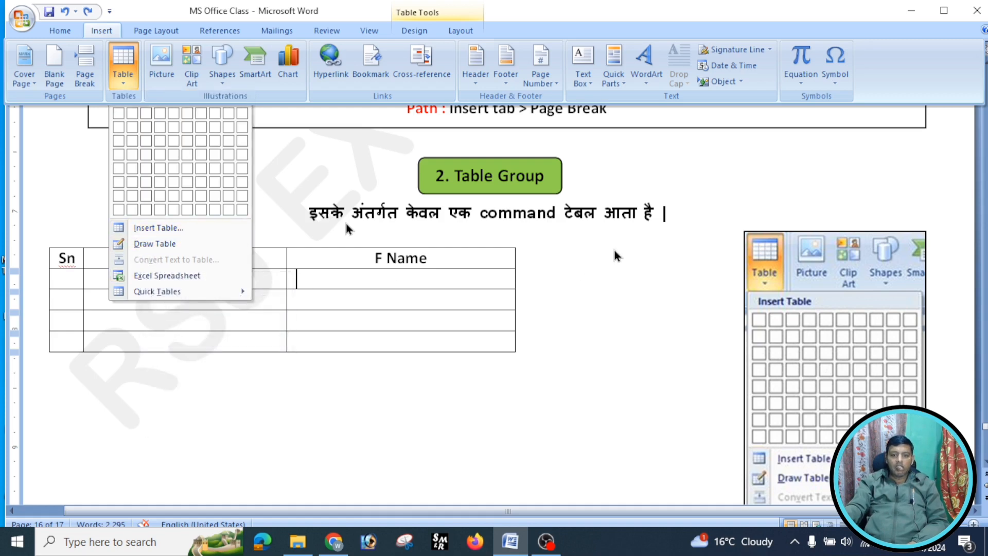
Step: Convert the sentence below the Table Group heading to a 2-column table separated at paragraphs, and undo the conversion
left_click_drag(680, 213, 315, 212)
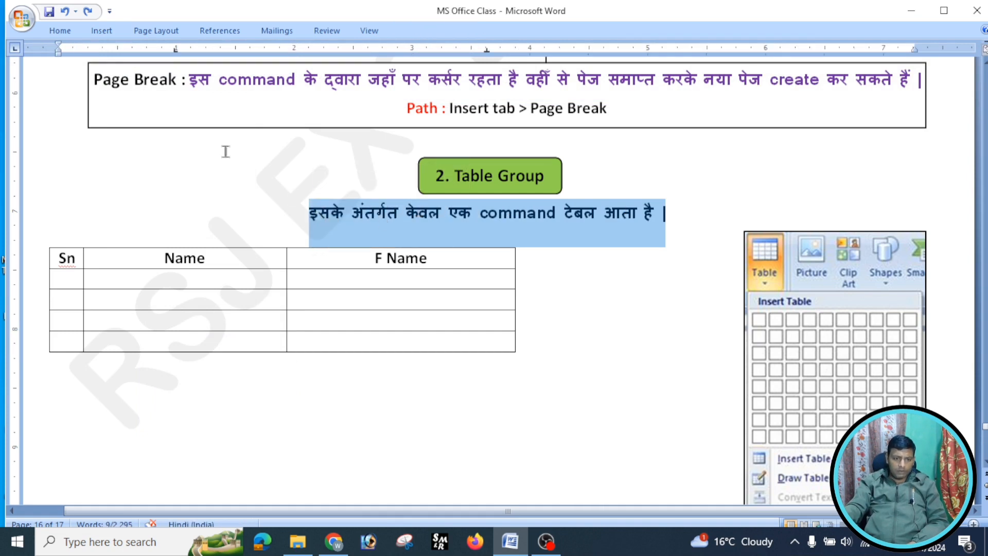
left_click(107, 30)
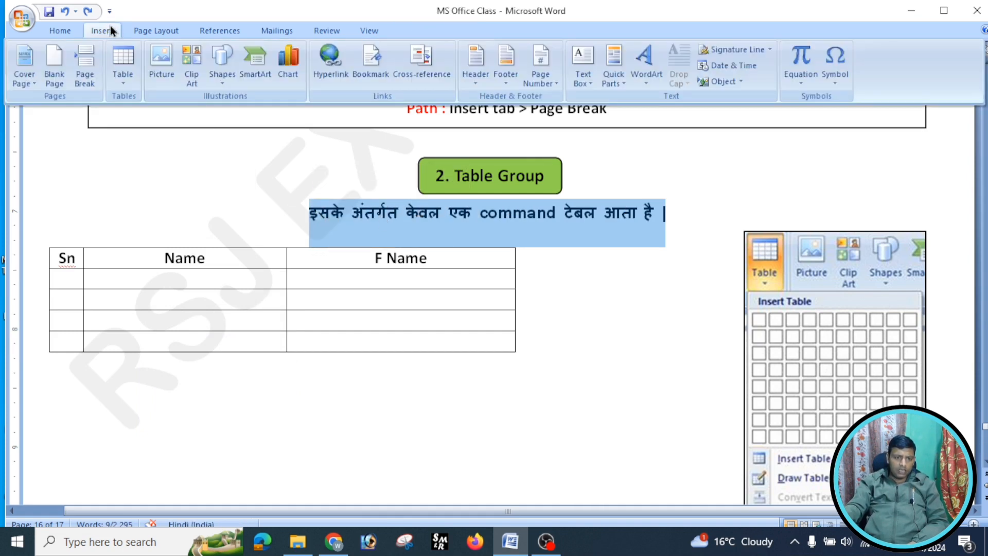
left_click(122, 79)
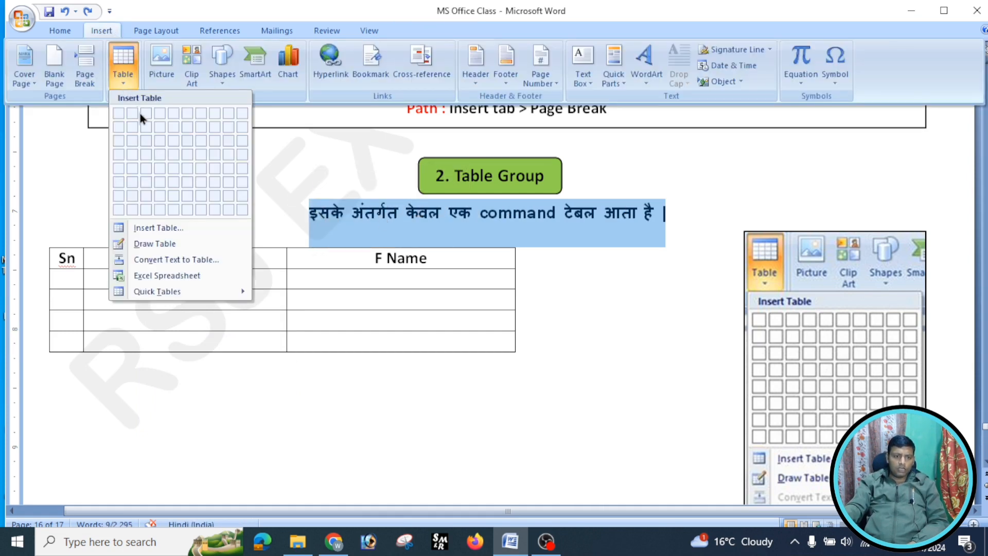
left_click(173, 260)
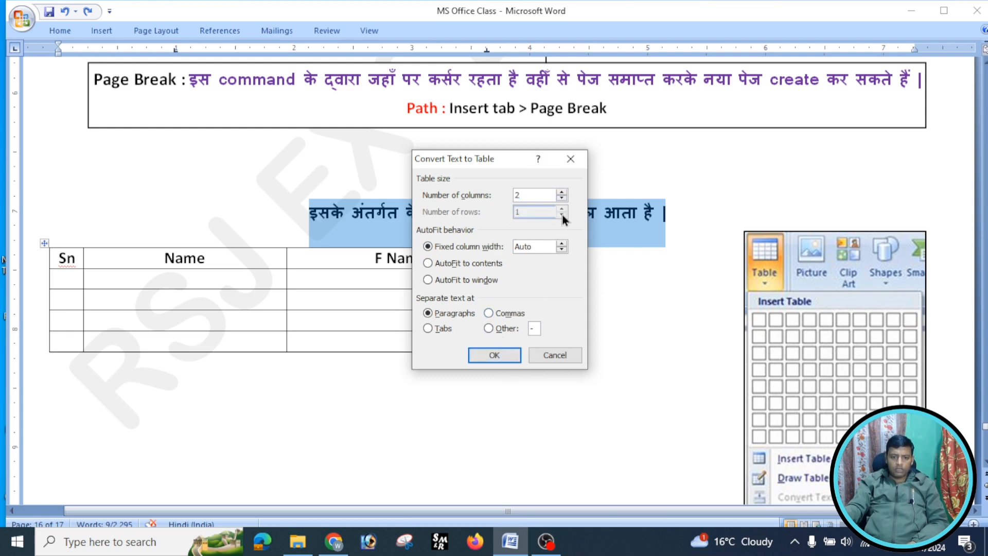
left_click(493, 360)
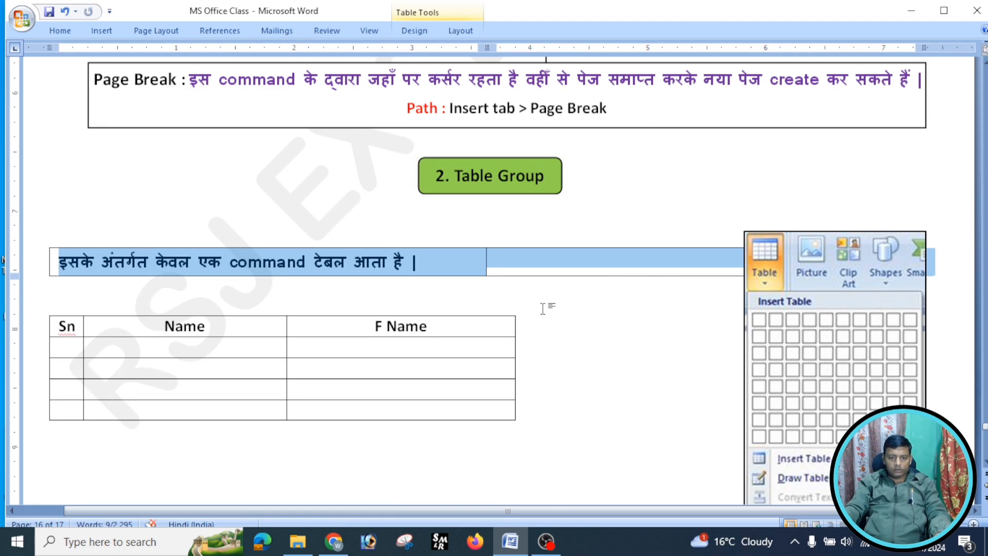
key("ctrl+z")
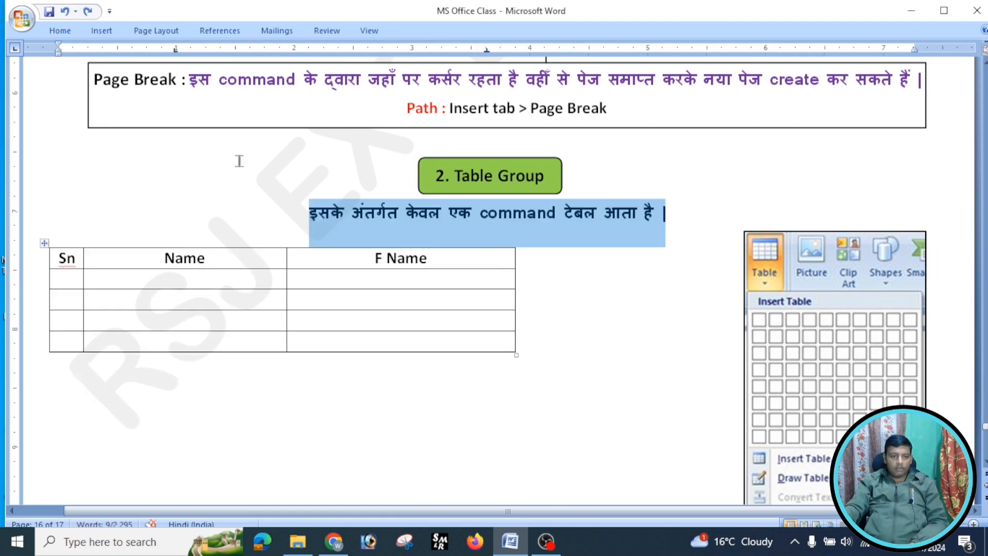
Step: Convert the sentence below the Table Group heading to a 4-column table with the Other separator "-", and undo the conversion
left_click(105, 33)
left_click(121, 82)
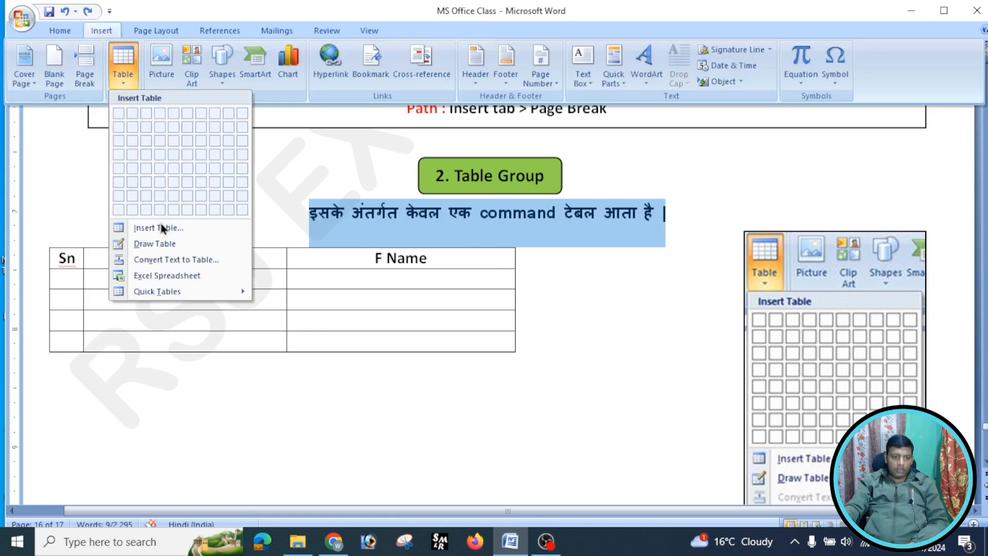
left_click(181, 259)
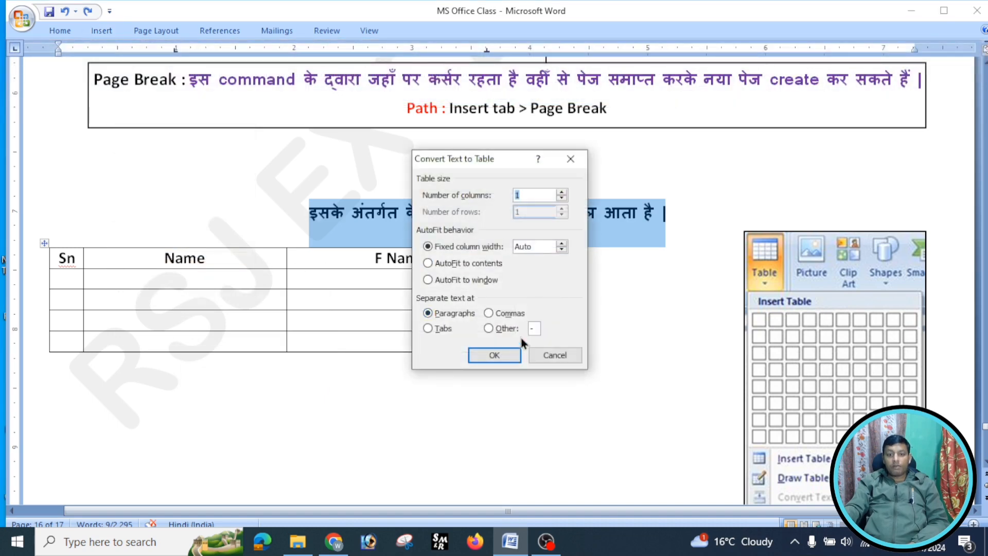
left_click(490, 329)
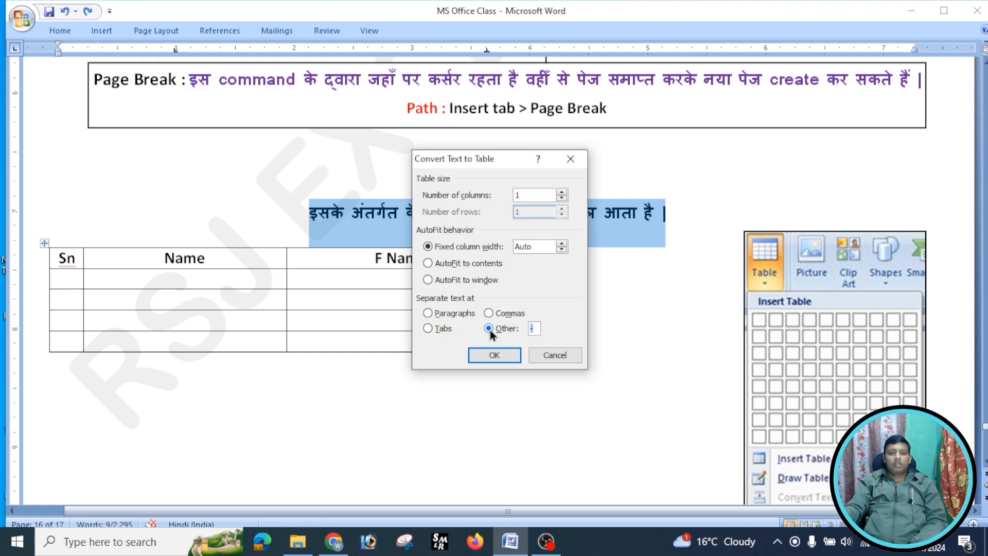
left_click(563, 192)
left_click(563, 192)
left_click(563, 192)
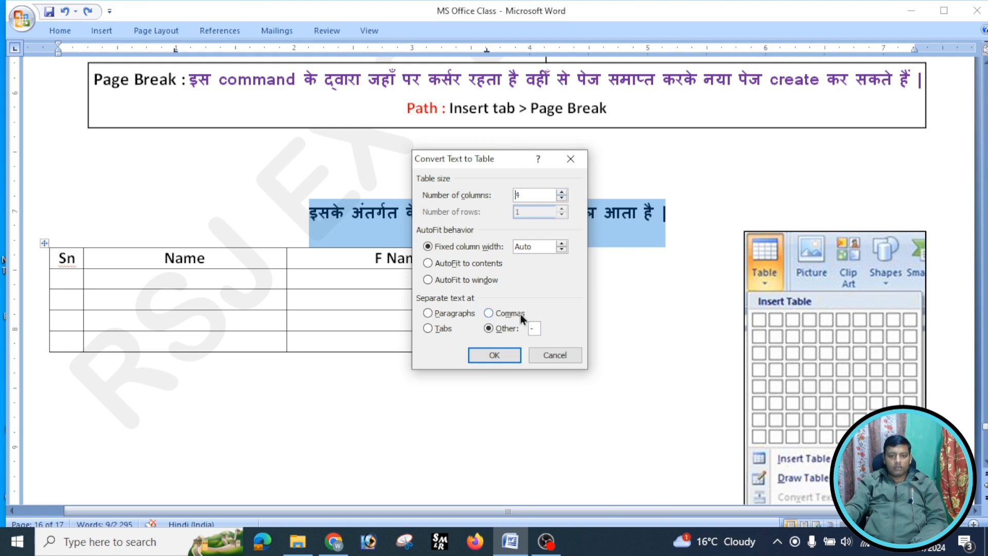
left_click(493, 355)
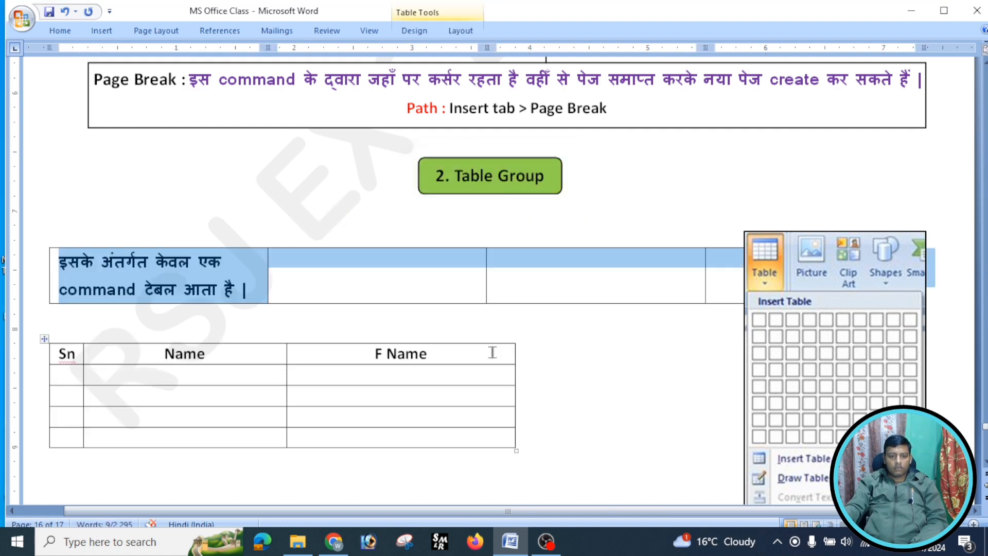
left_click(390, 298)
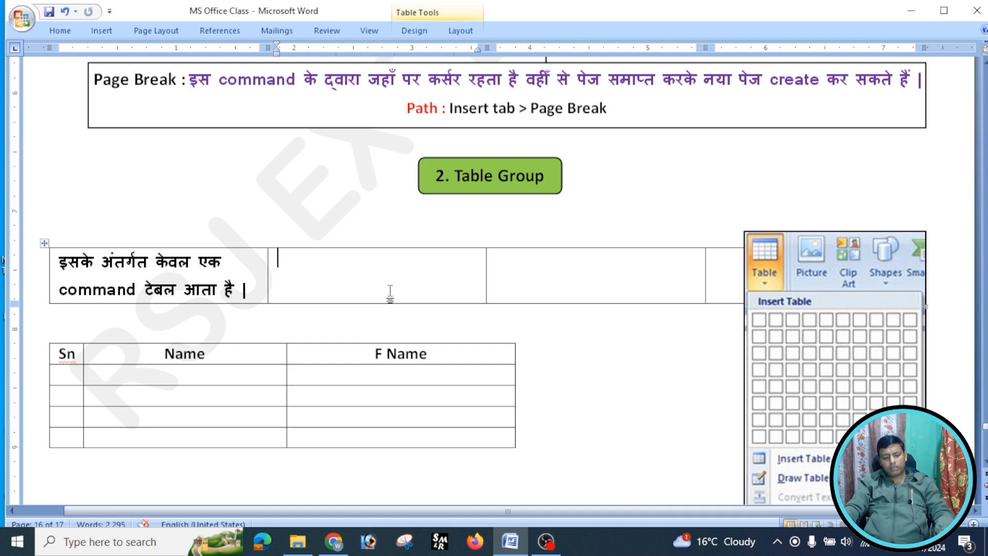
key("ctrl+z")
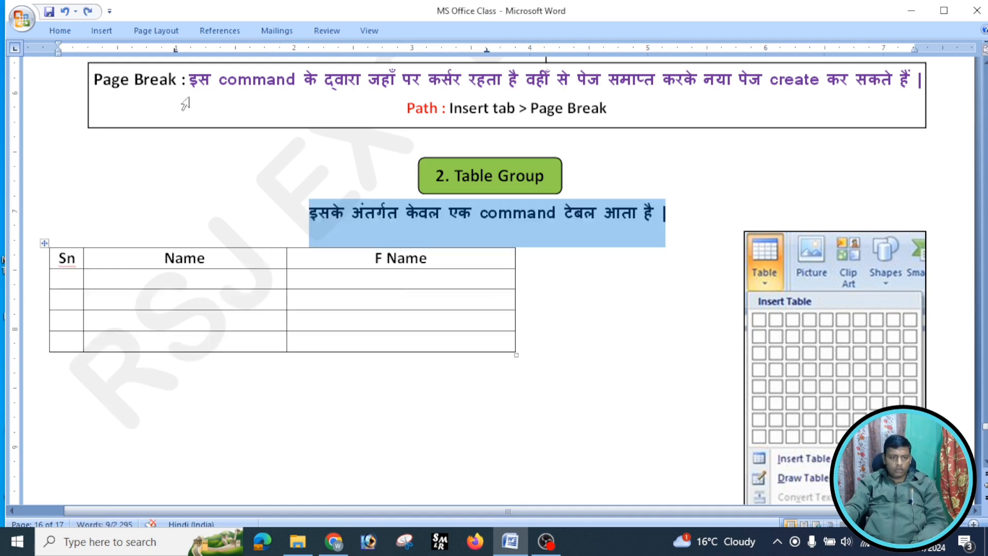
left_click(100, 32)
left_click(116, 82)
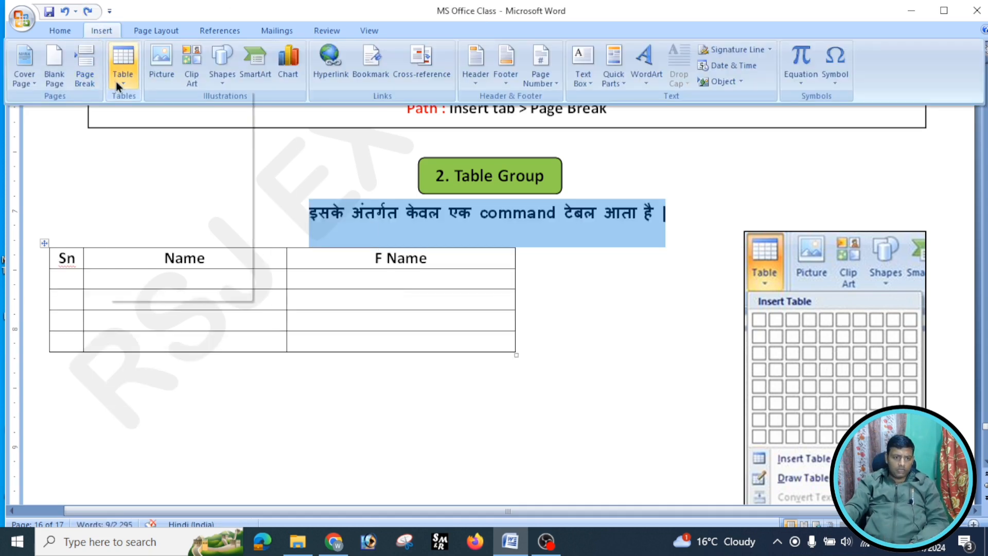
left_click(159, 260)
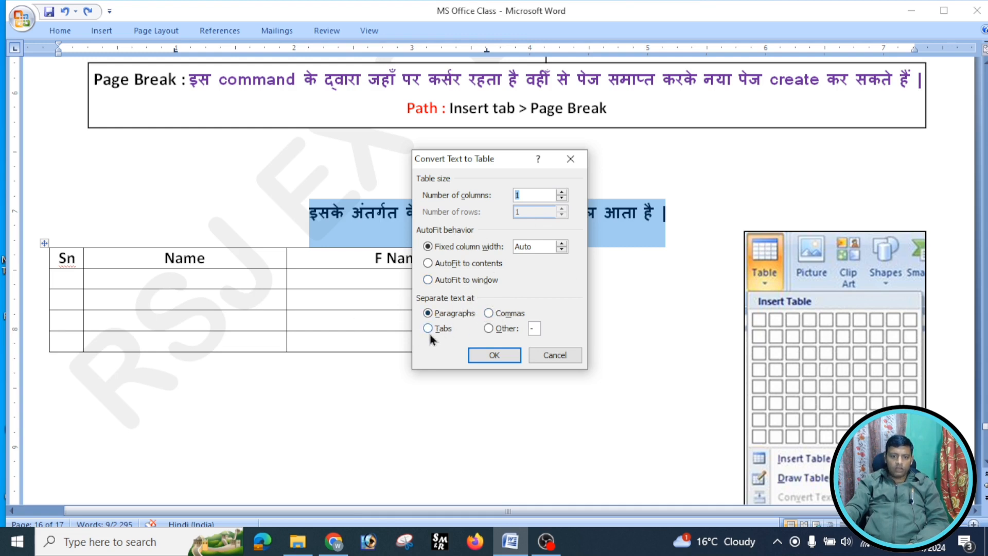
left_click(554, 355)
Step: Insert commas after "अंतर्गत" and after "command" in the sentence below the Table Group heading
left_click(397, 223)
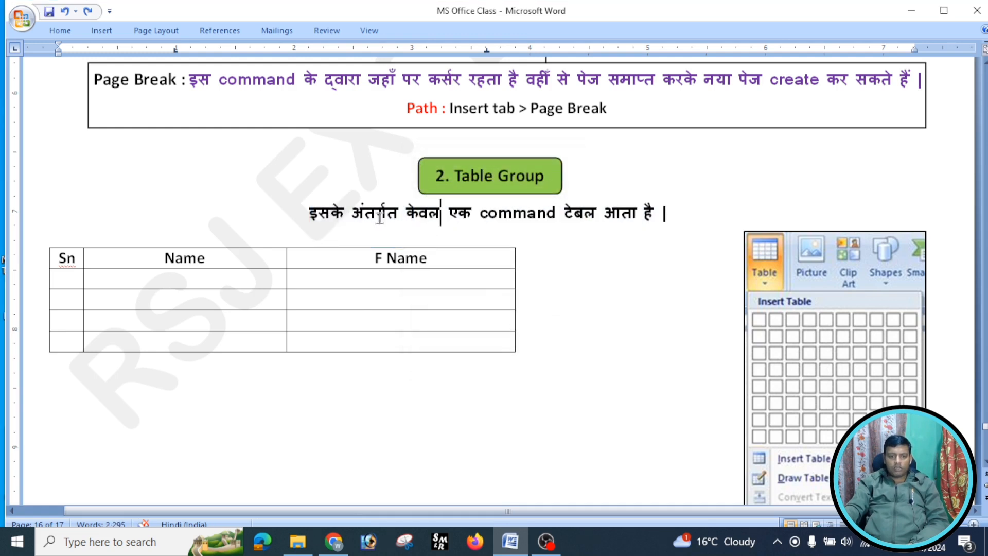
type(",")
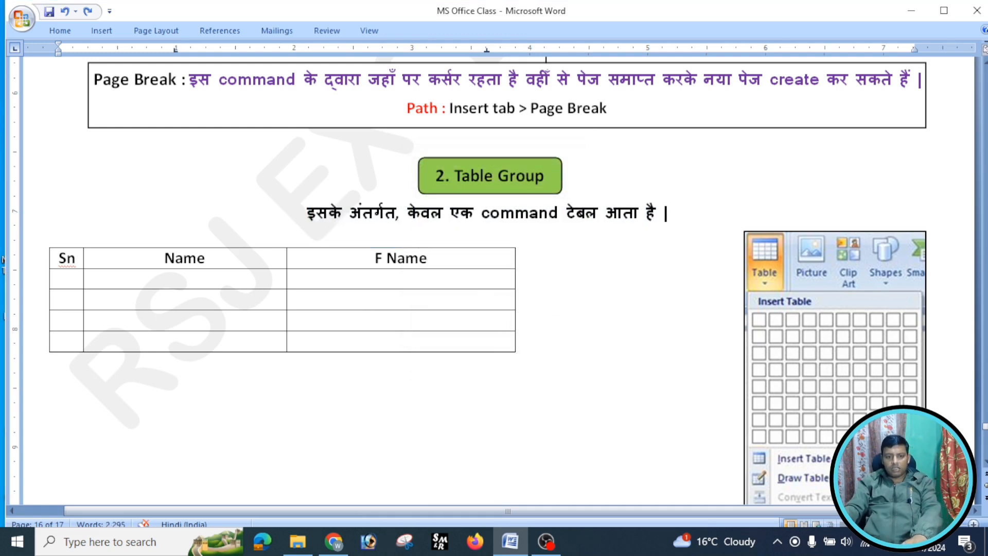
left_click(559, 214)
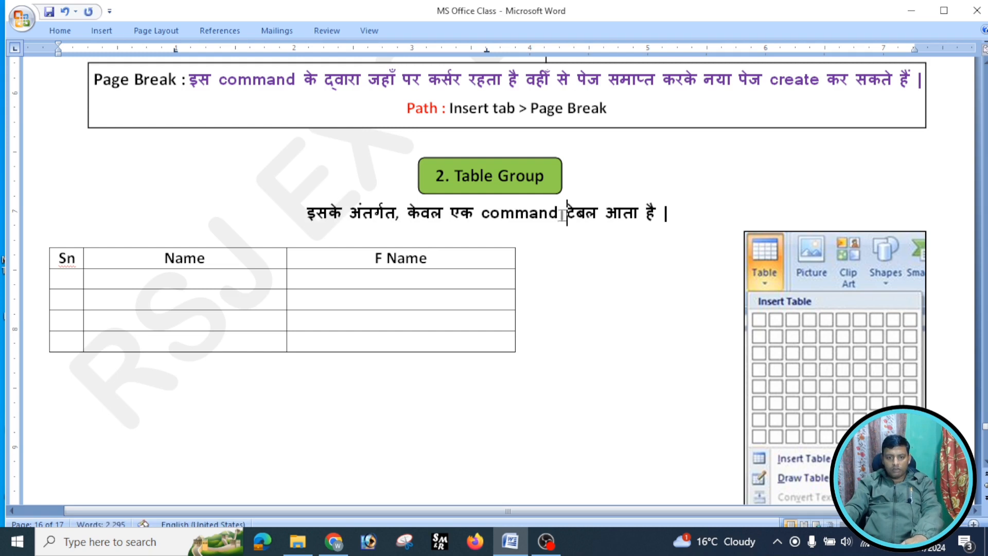
type(",")
Step: Convert the comma-separated sentence below the Table Group heading to a 3-column table with text separated at commas
left_click_drag(668, 213, 309, 212)
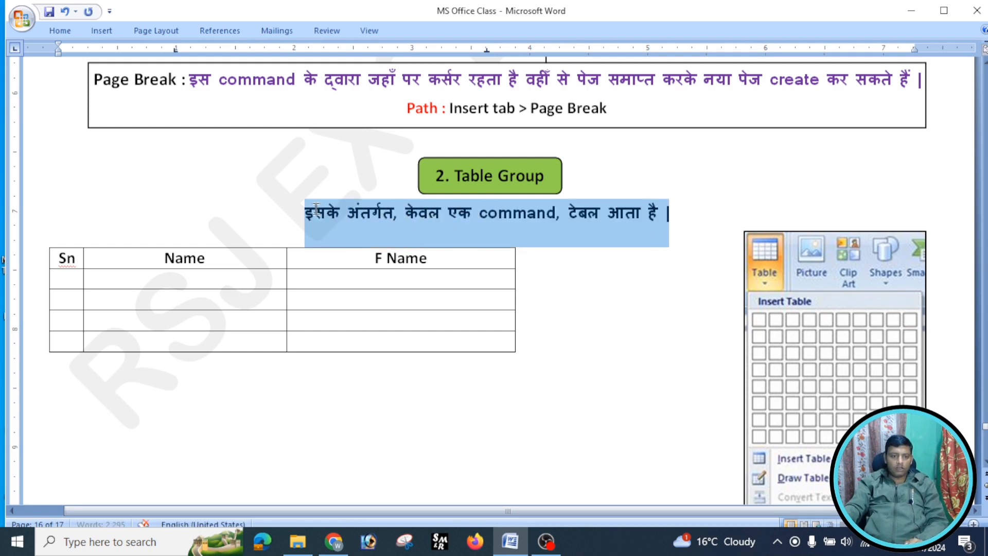
left_click(97, 31)
left_click(126, 84)
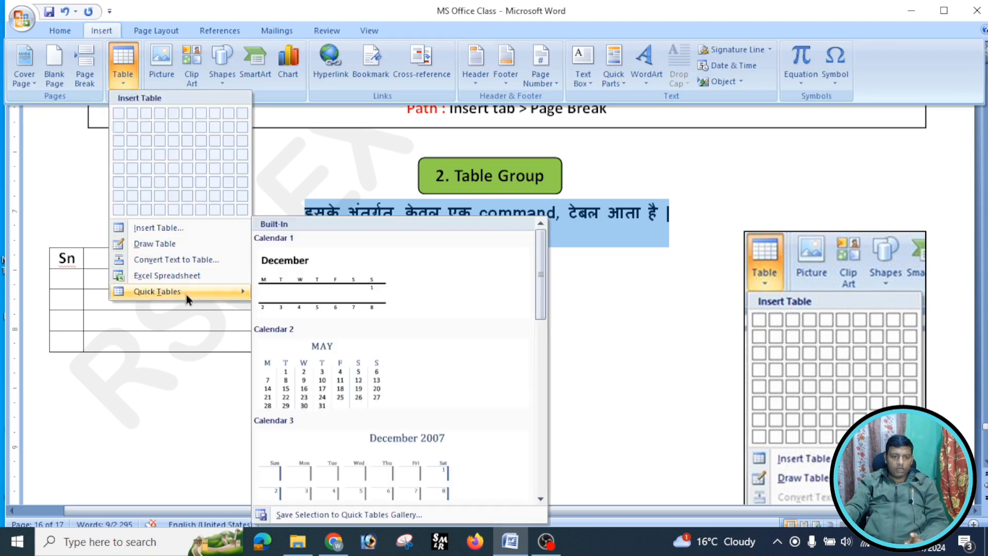
left_click(180, 262)
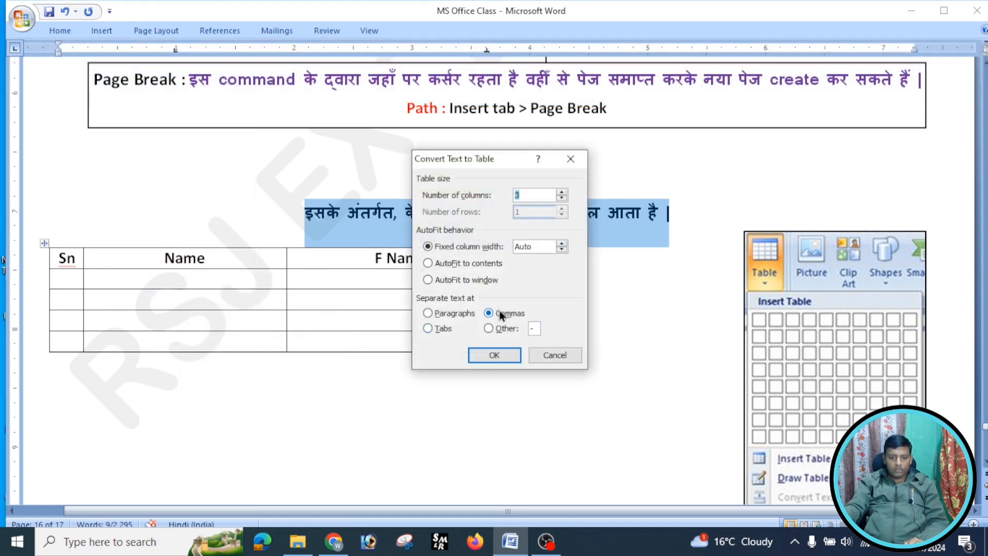
left_click(488, 314)
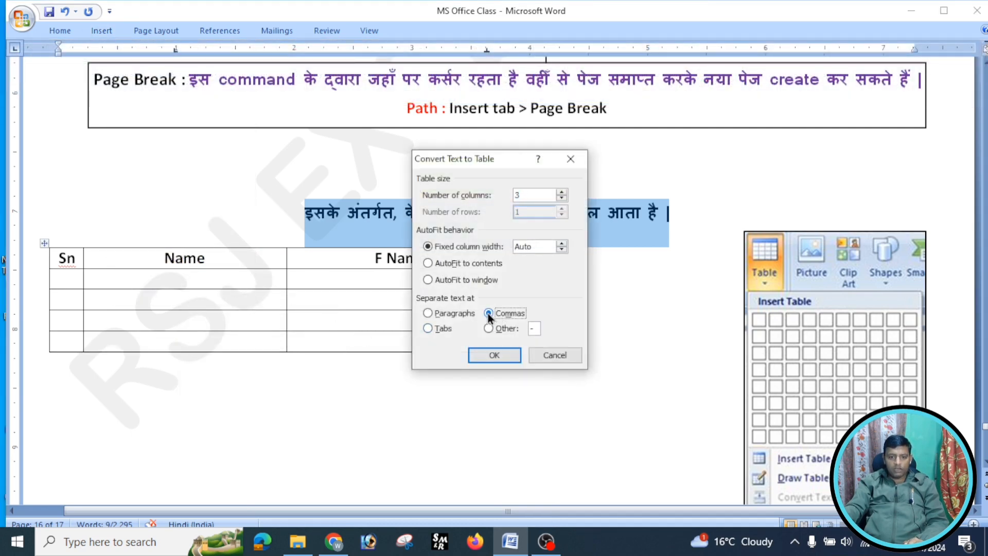
left_click(494, 355)
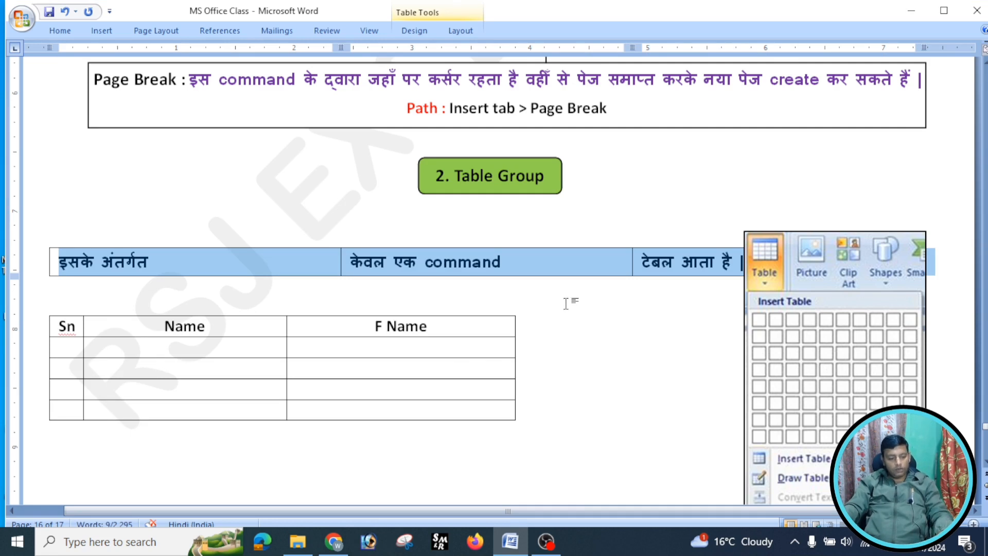
Step: Undo the 3-column table conversion and the two commas added to the sentence
key("ctrl+z")
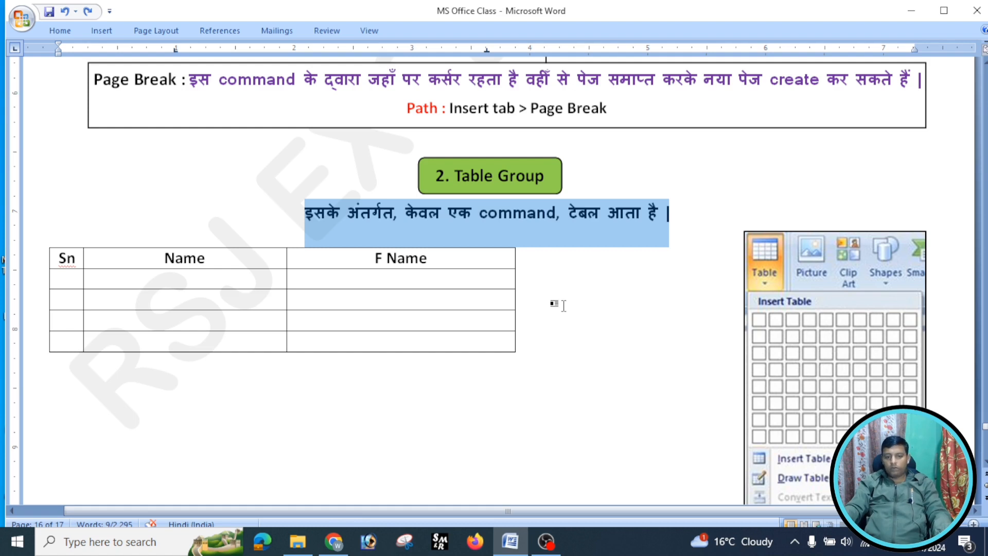
key("ctrl+z")
key("ctrl+z")
key("ctrl+z")
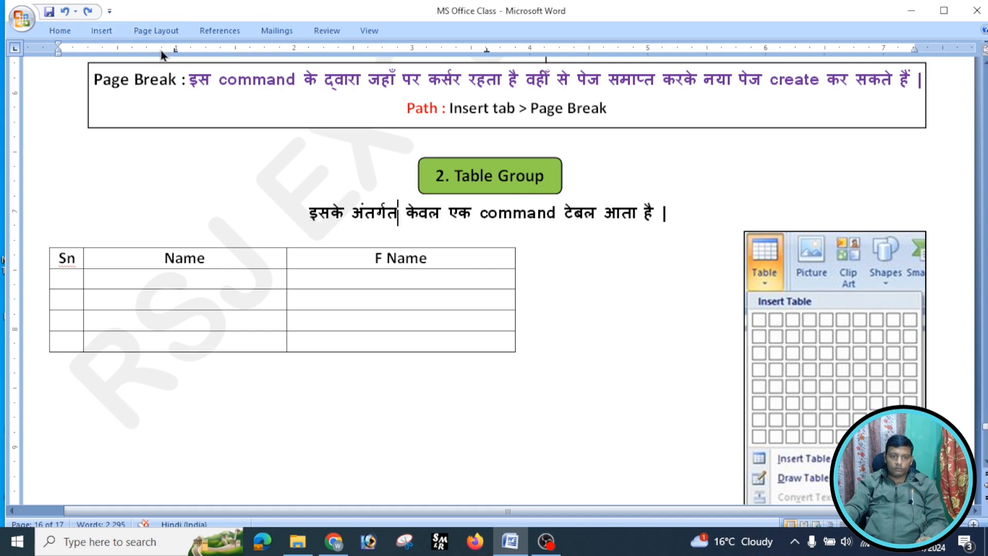
left_click(105, 31)
left_click(122, 81)
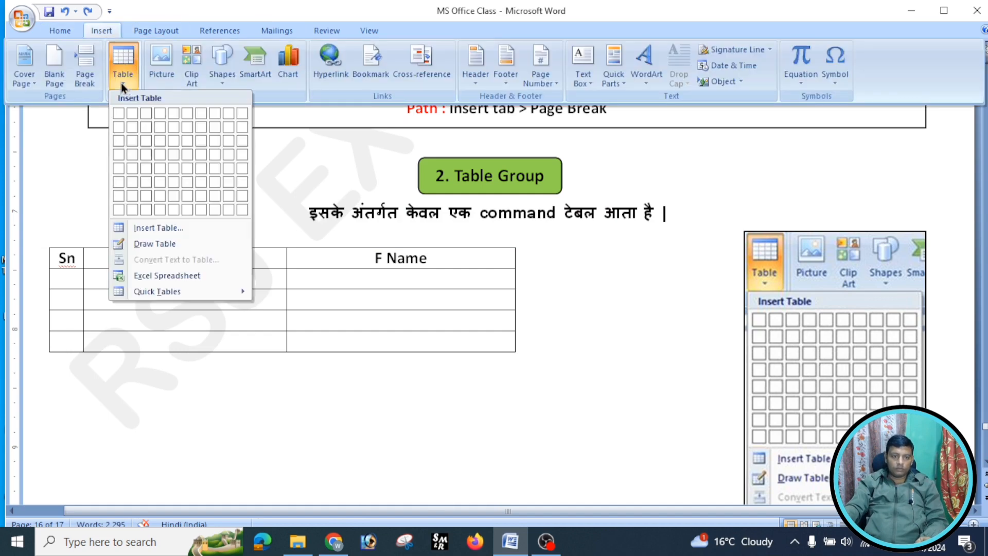
left_click(39, 120)
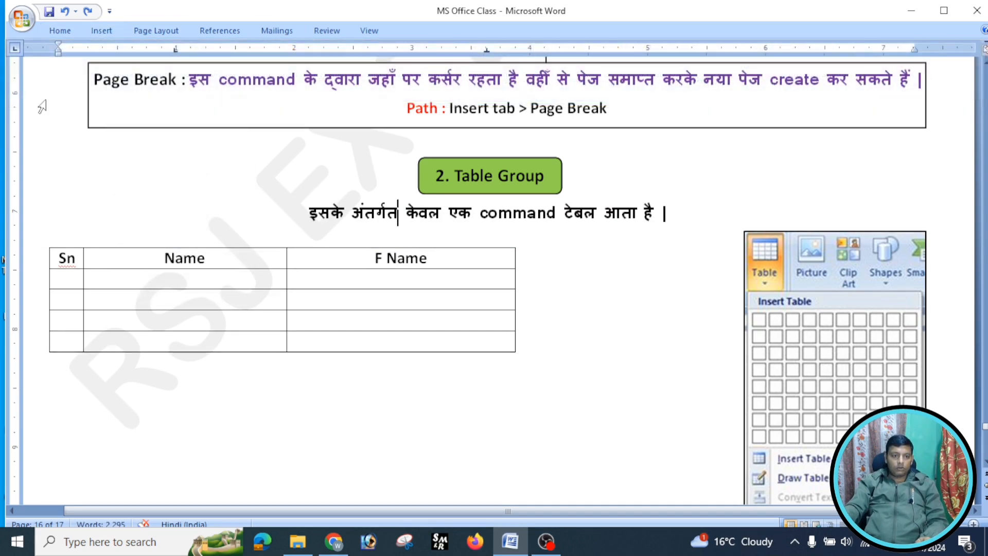
left_click(105, 34)
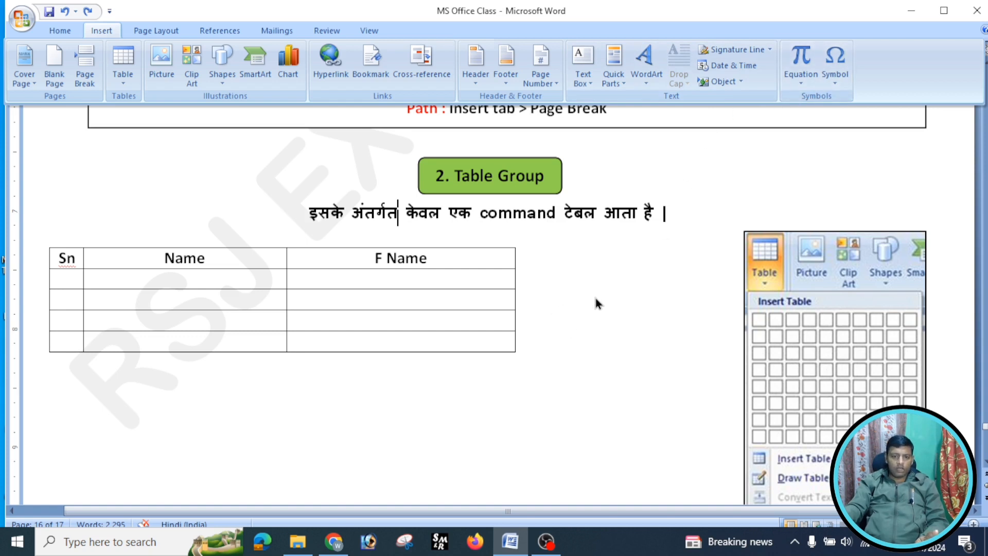
scroll(595, 294, "up", 2)
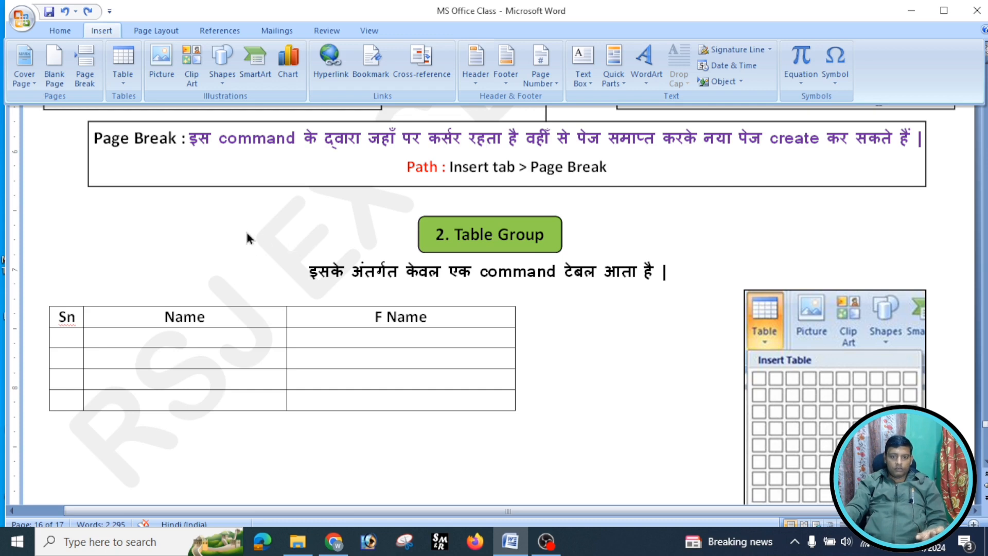
scroll(245, 242, "down", 1)
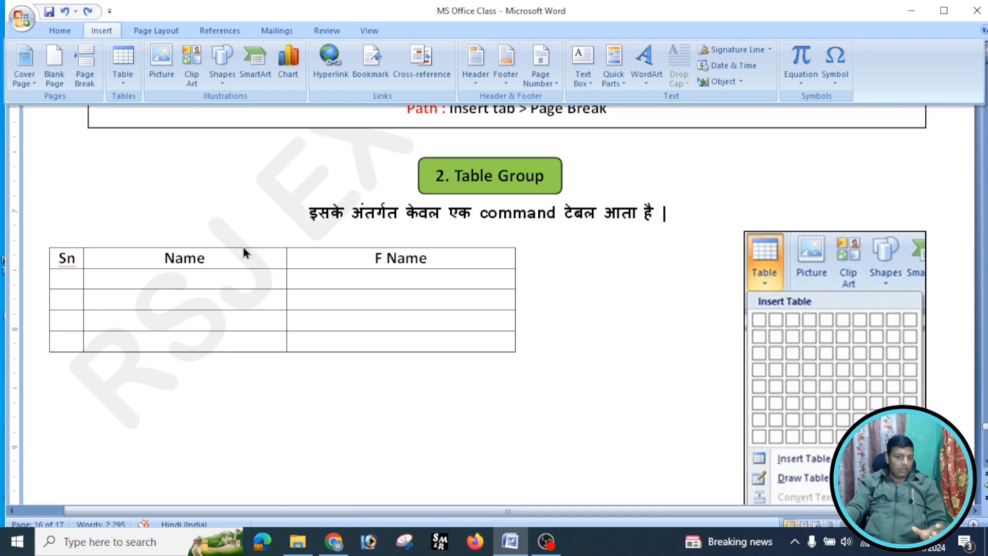
scroll(243, 248, "up", 3)
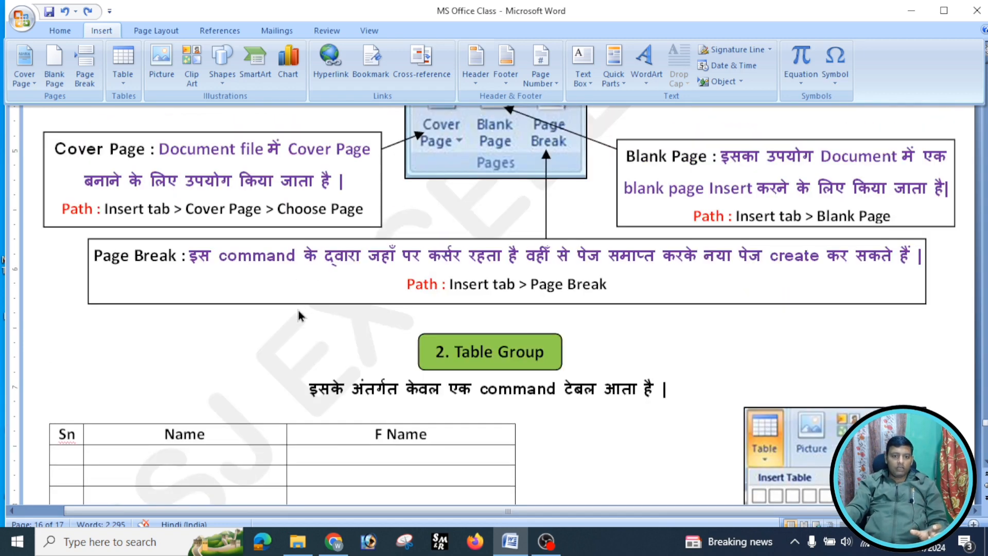
scroll(300, 311, "down", 1)
scroll(301, 308, "up", 7)
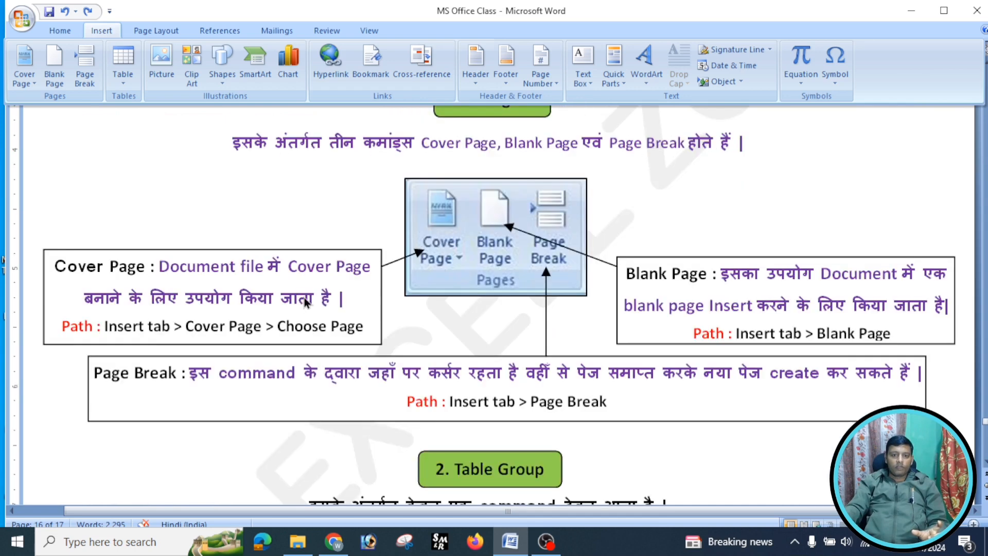
scroll(317, 297, "up", 4)
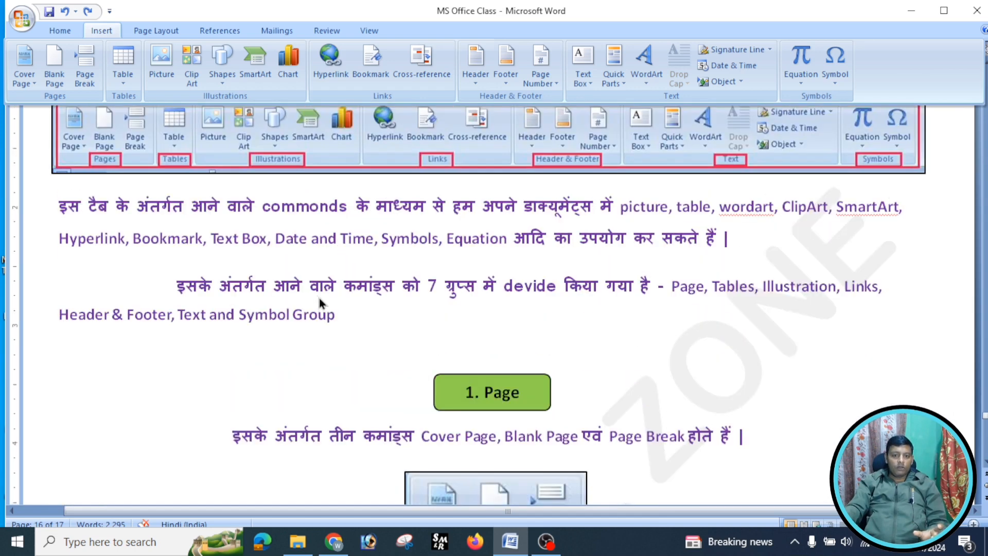